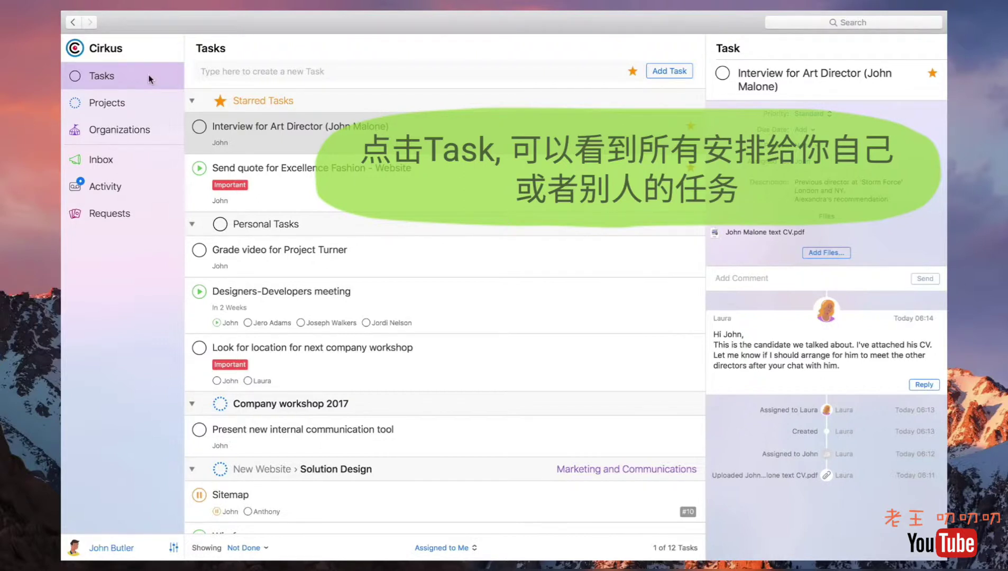
- View the details of the starred and personal tasks, from the Art Director interview to Look for location for next company workshop
left_click(370, 135)
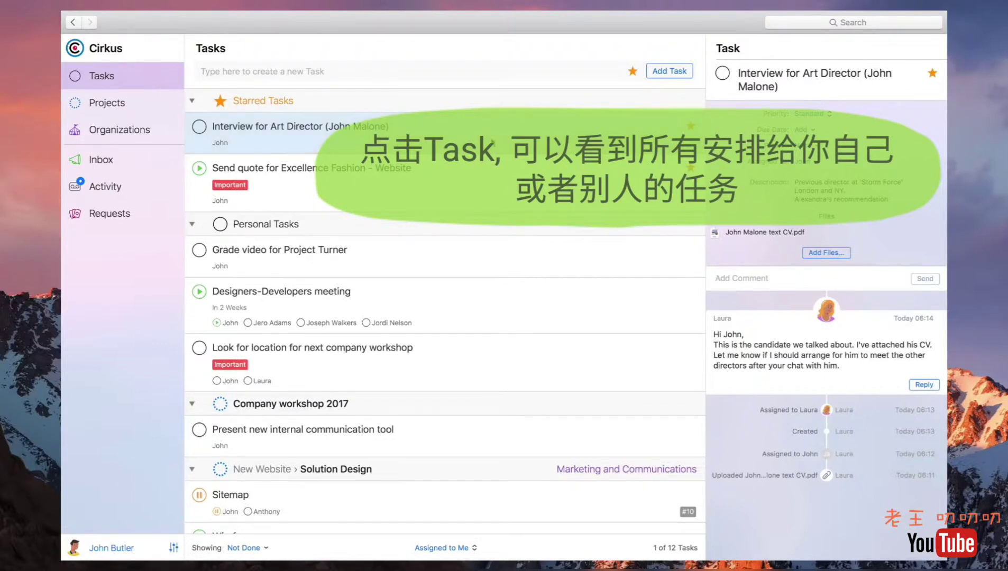
left_click(498, 168)
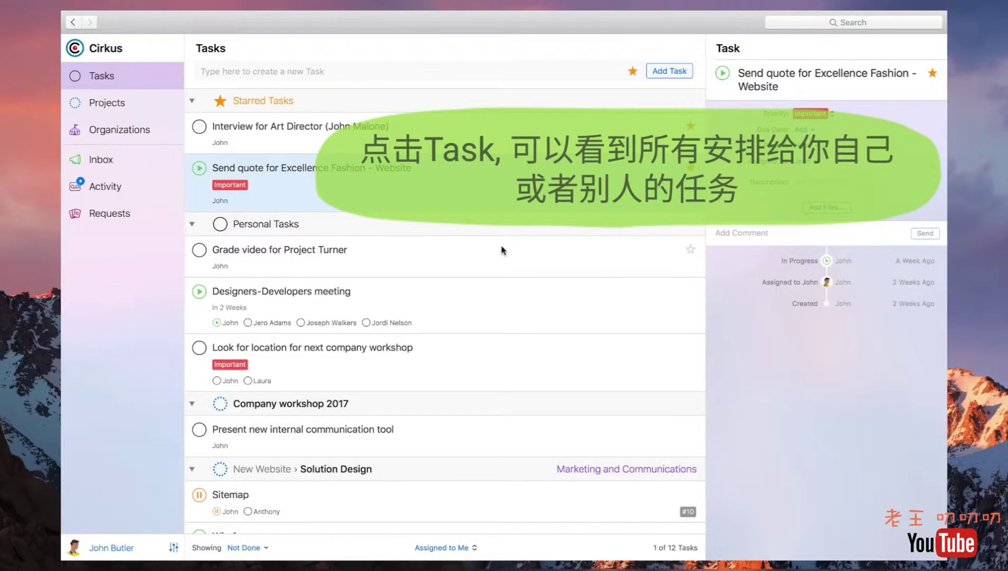
left_click(504, 270)
left_click(506, 300)
left_click(515, 351)
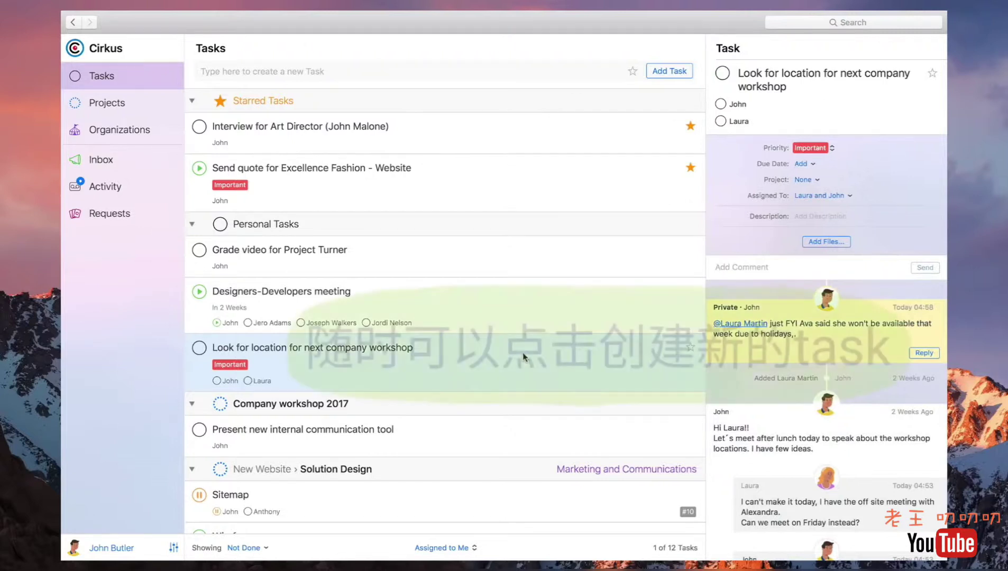
- View the blank new-task form and cancel it, and look at the task list's status and assignment filter options
left_click(685, 69)
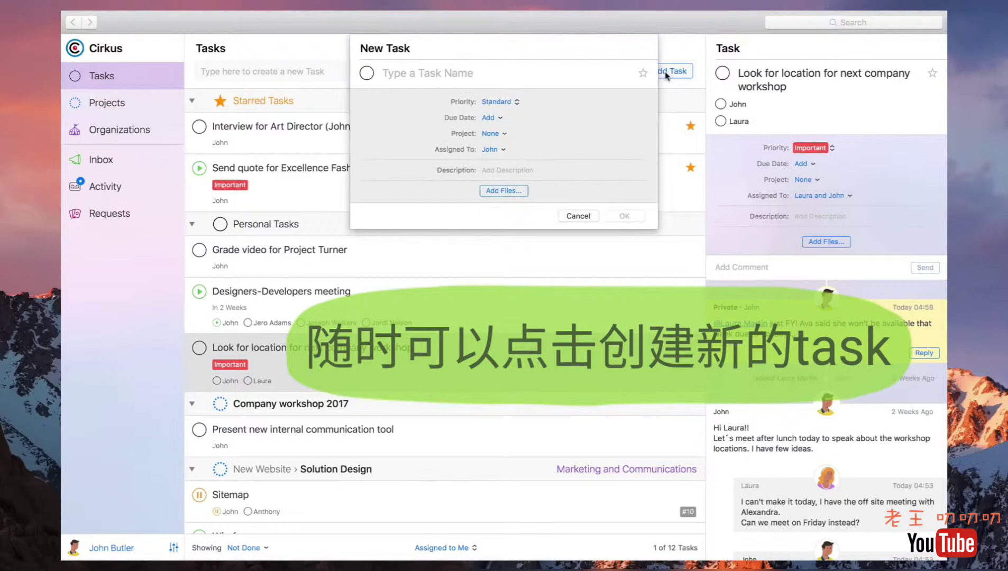
left_click(587, 218)
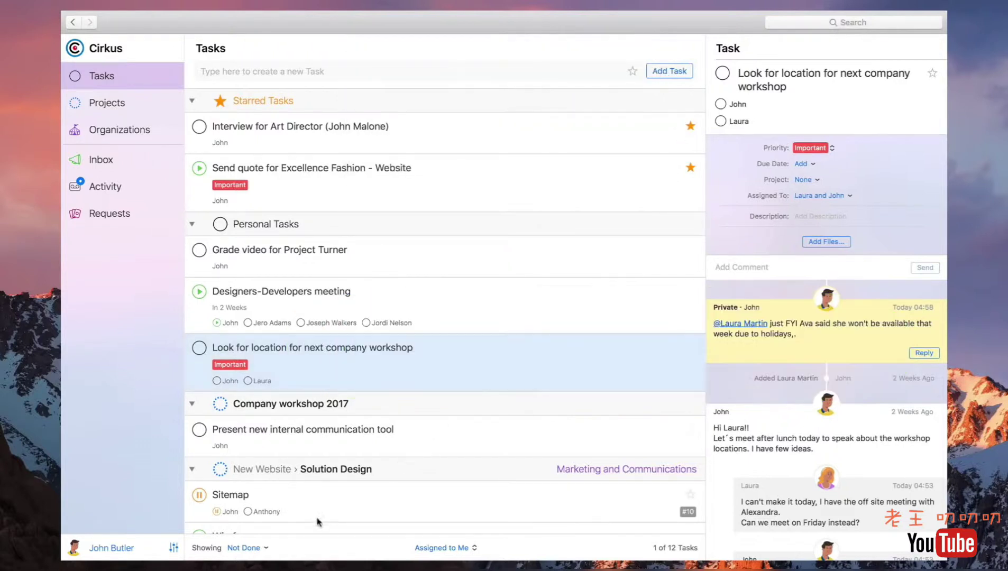
left_click(253, 549)
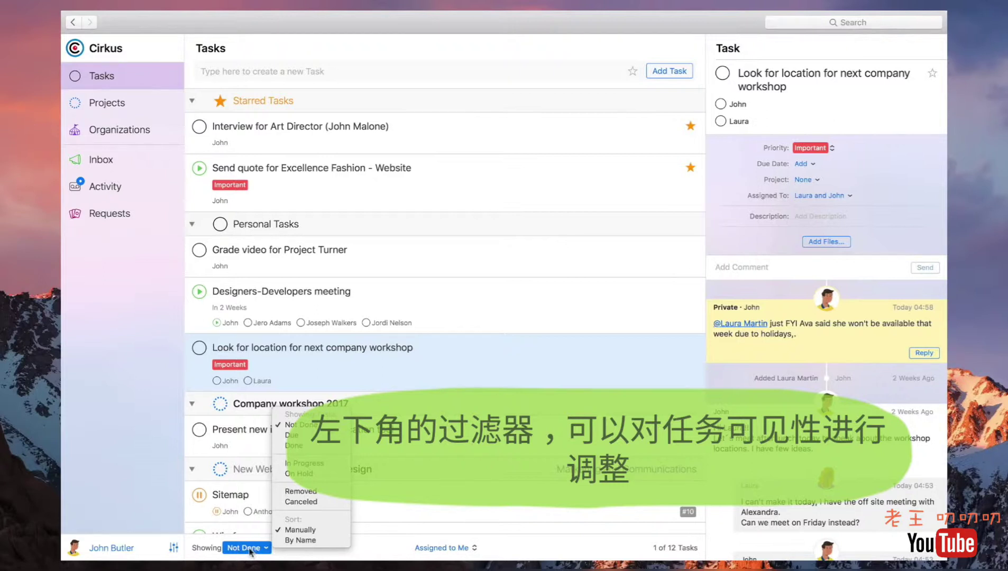
left_click(431, 553)
left_click(431, 553)
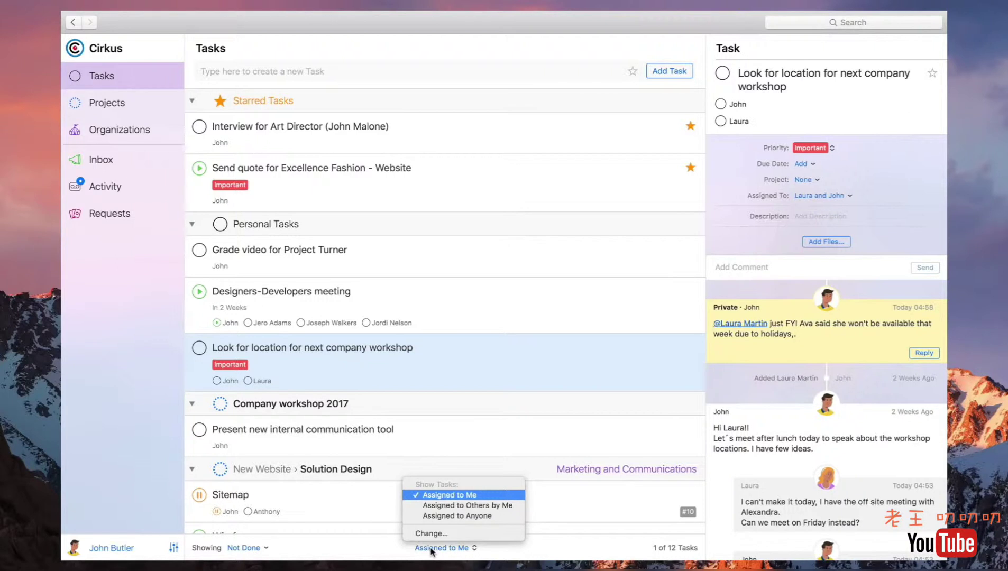
left_click(377, 534)
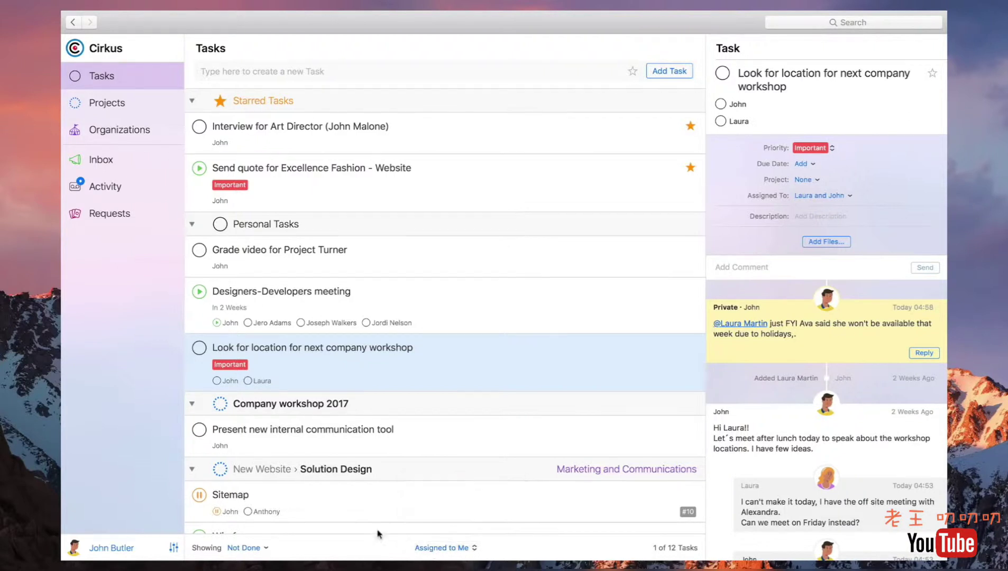
- Open the New Website project, look through its task list and show its members
left_click(147, 109)
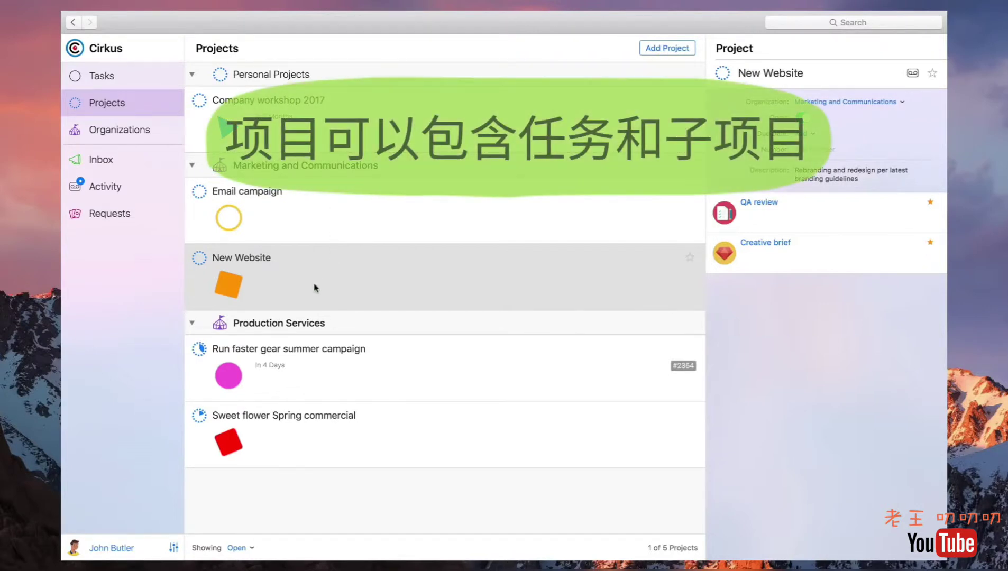
left_click(268, 284)
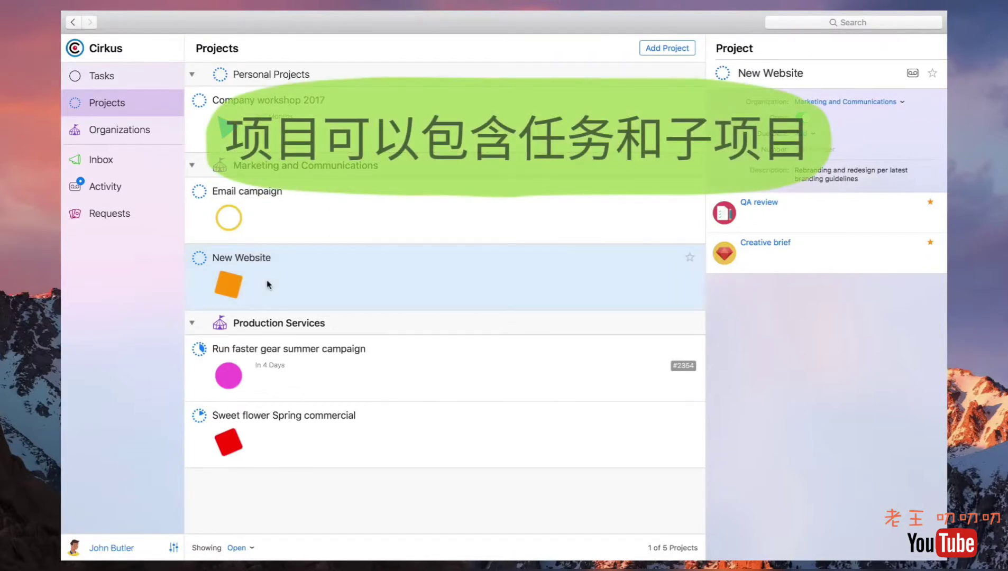
double_click(267, 285)
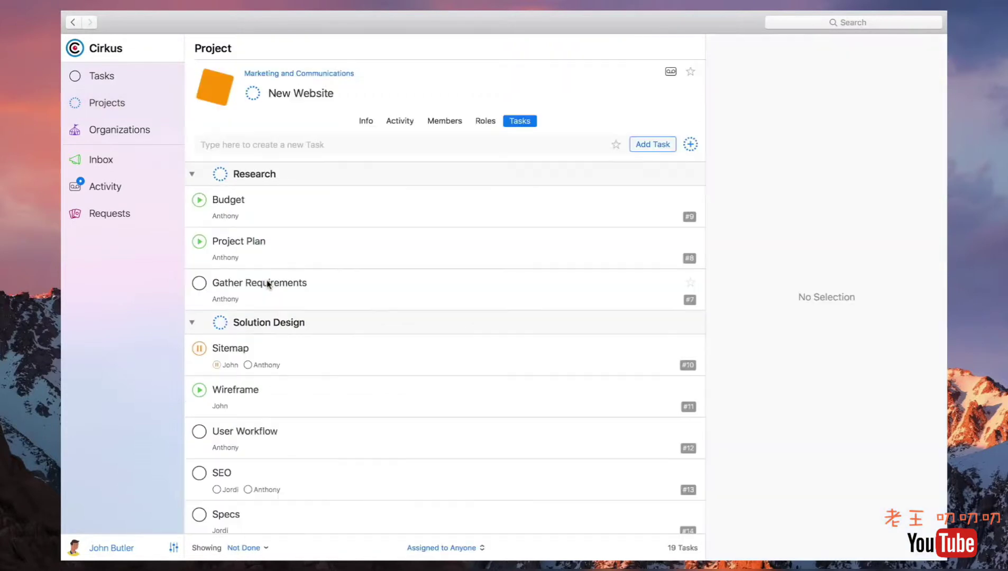
scroll(331, 280, "down", 5)
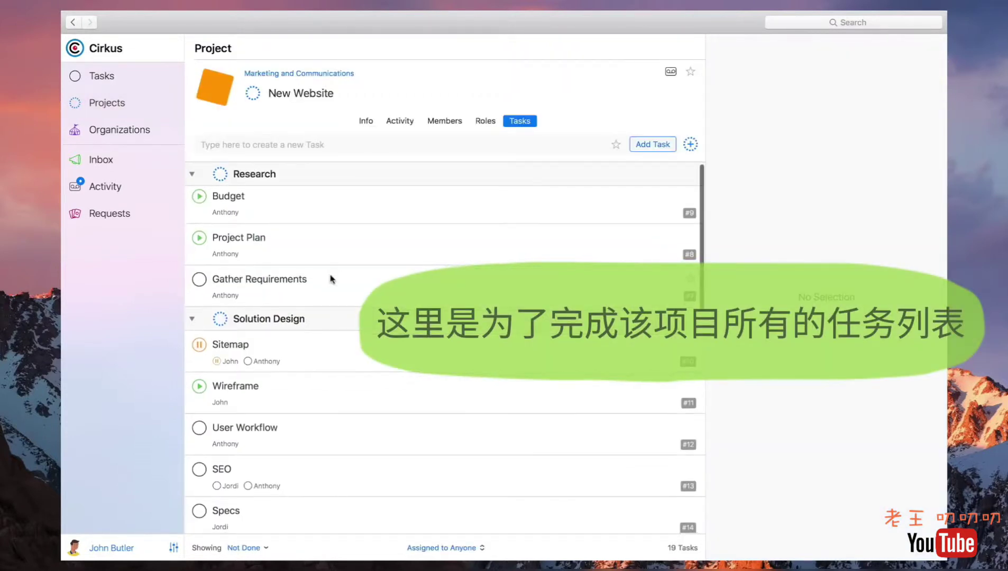
scroll(328, 259, "down", 3)
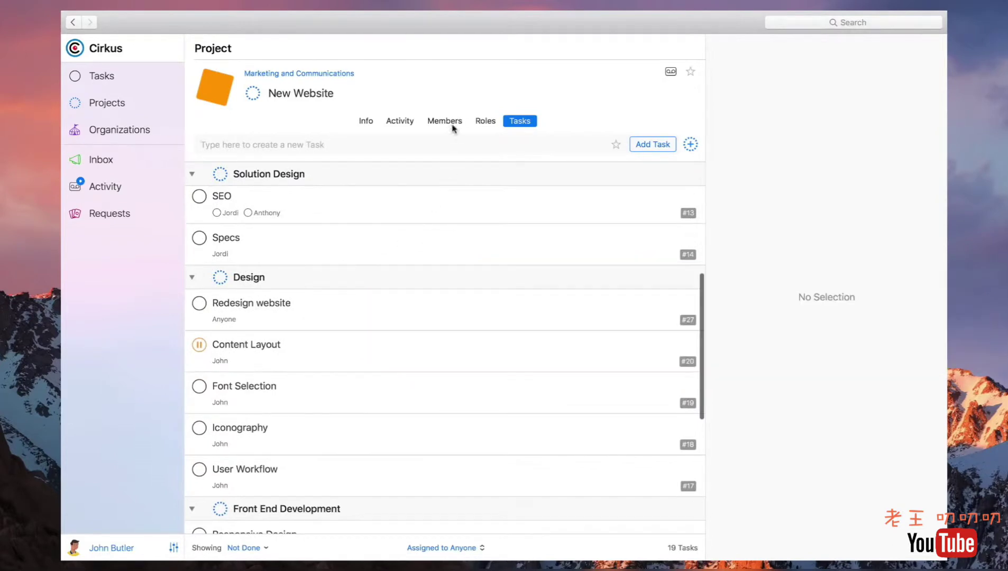
left_click(452, 125)
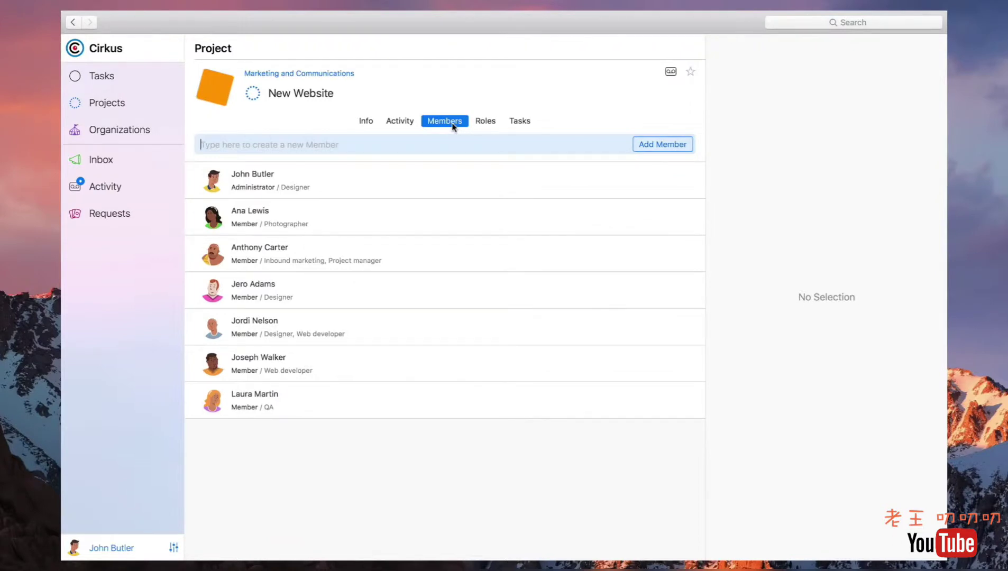
- Show the organizations and select Marketing and Communications and Sales to view their details
left_click(150, 132)
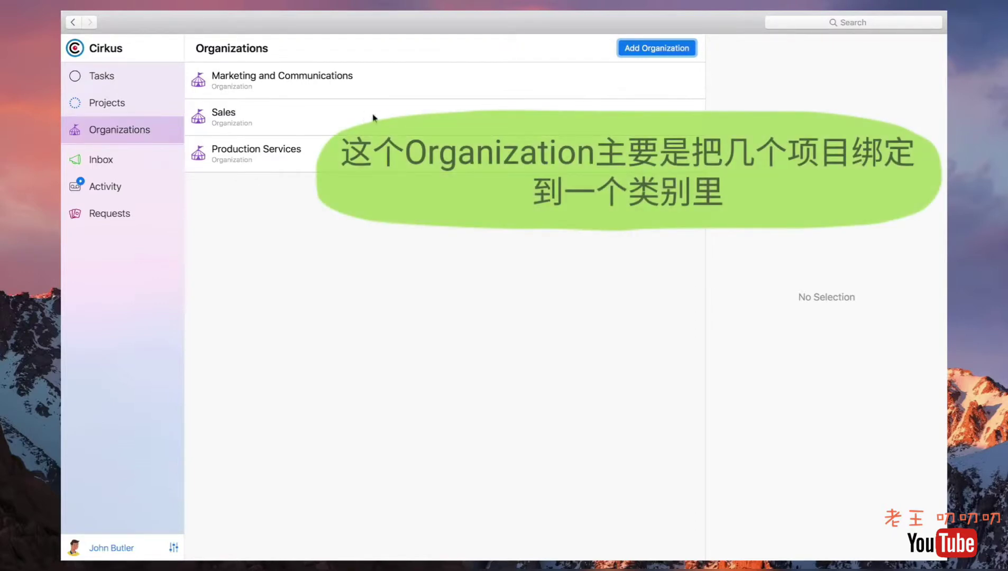
left_click(384, 91)
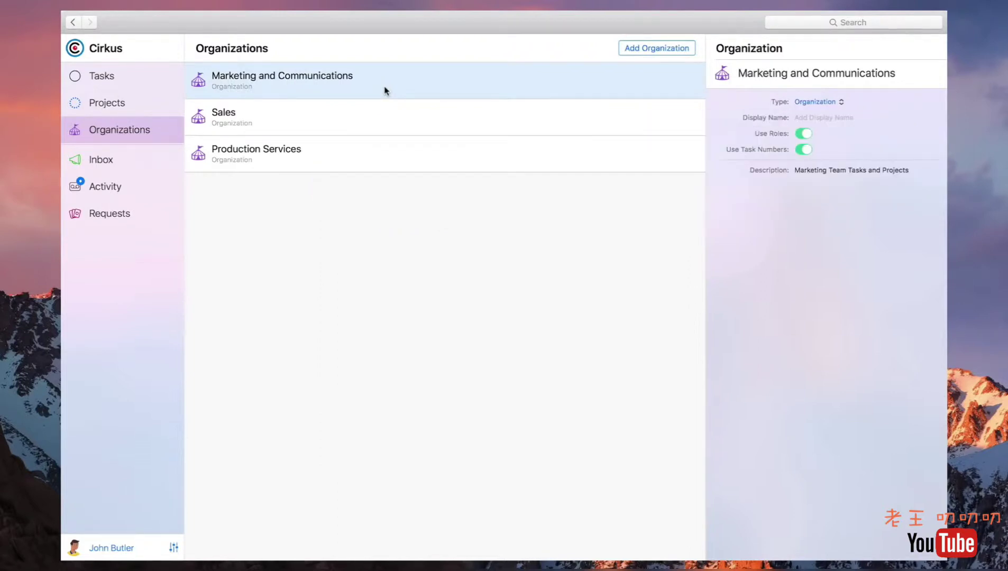
left_click(386, 117)
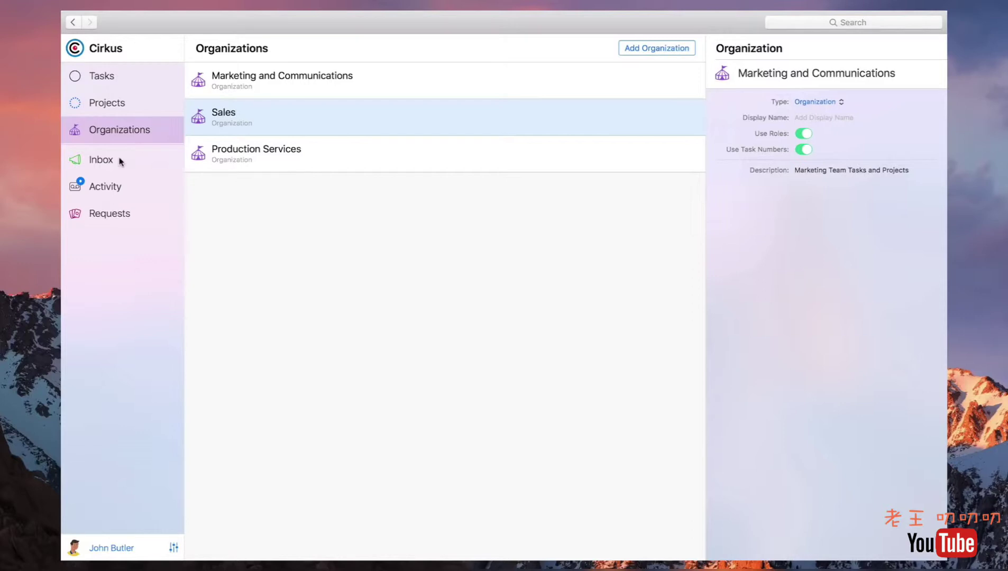
- View the inbox replies on the company workshop location and Book tickets for IBC tasks, and show the project activity feed
left_click(119, 160)
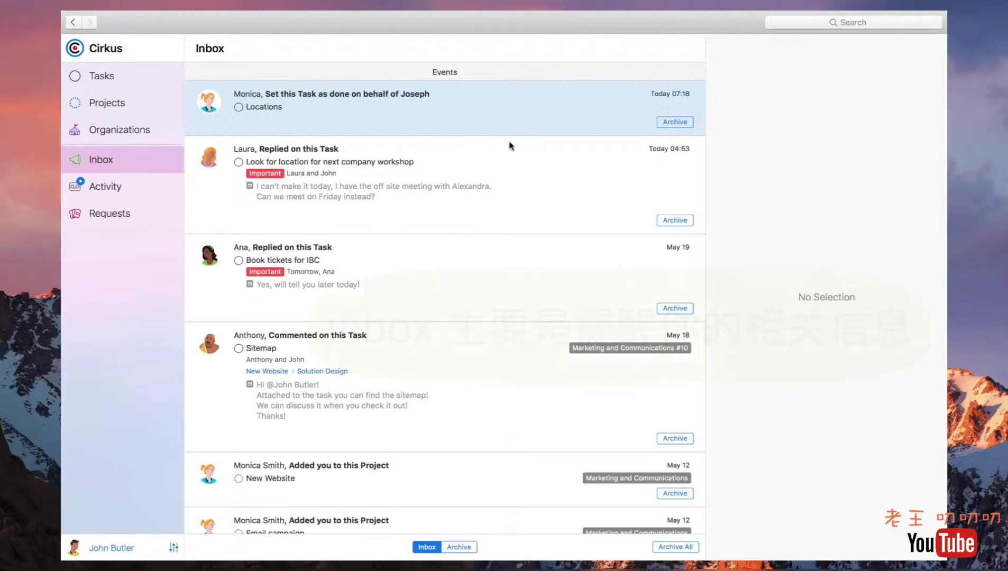
left_click(517, 162)
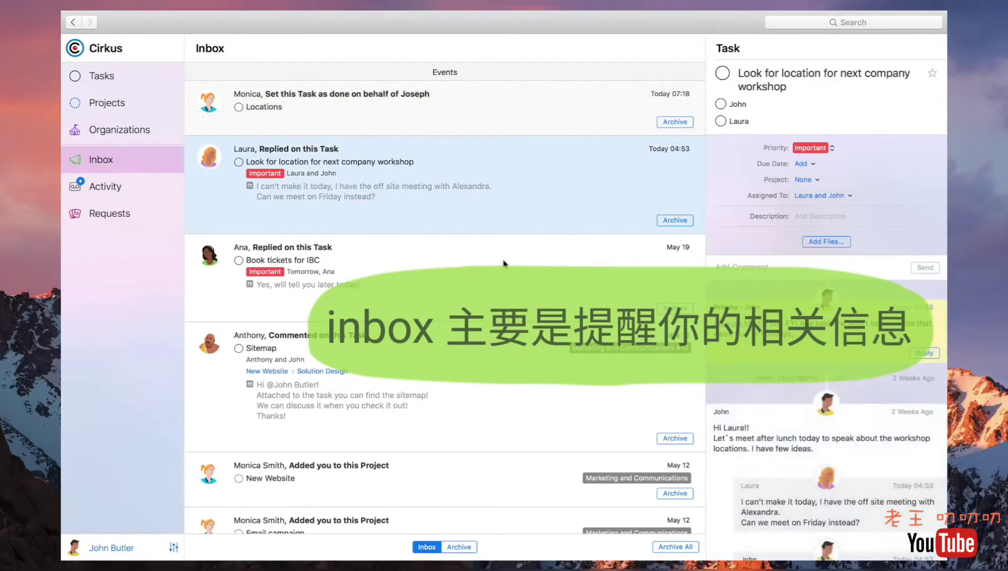
left_click(504, 263)
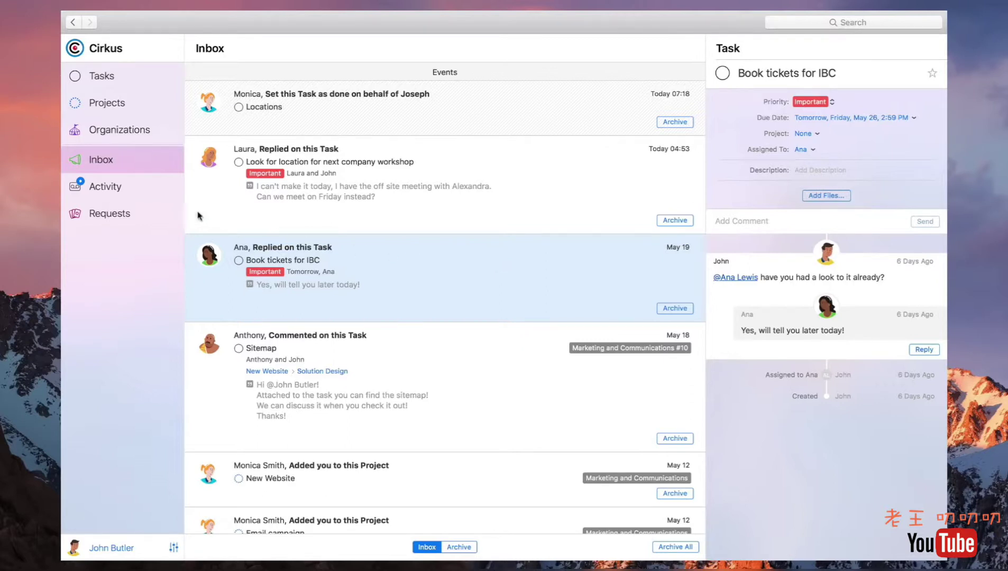
left_click(131, 191)
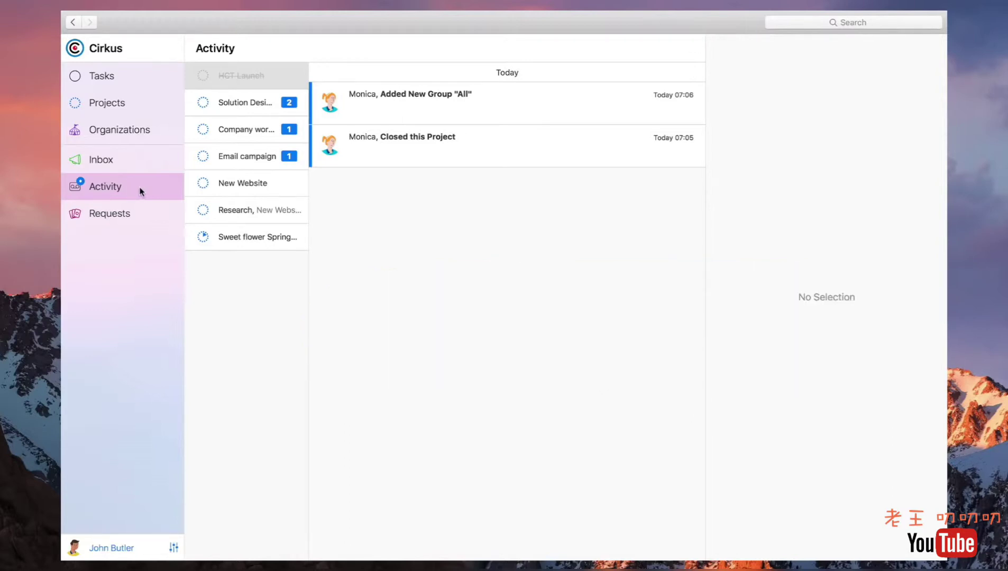
- Show the requests and preview the new-task forms of the QA review and Creative brief templates, cancelling each
left_click(178, 212)
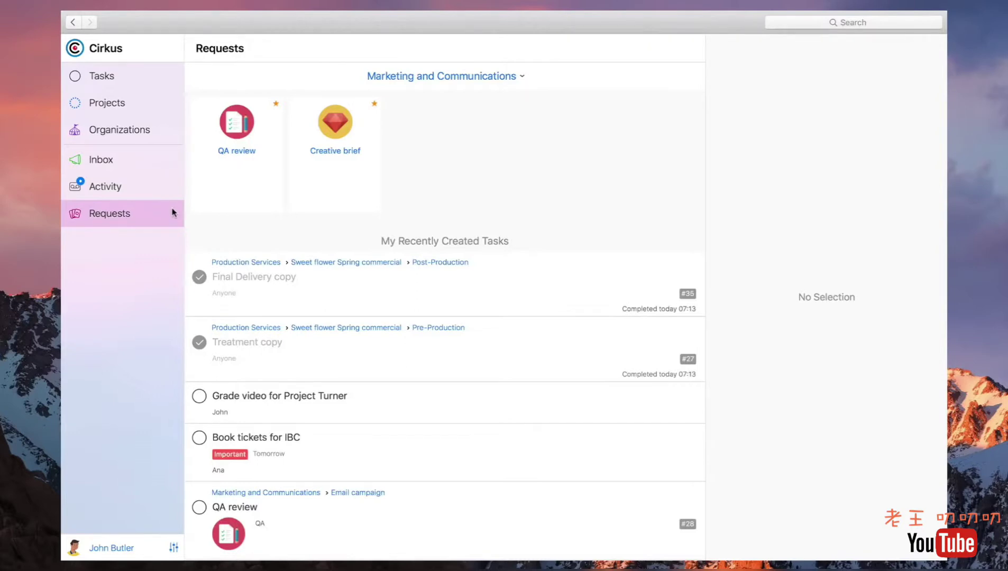
left_click(244, 153)
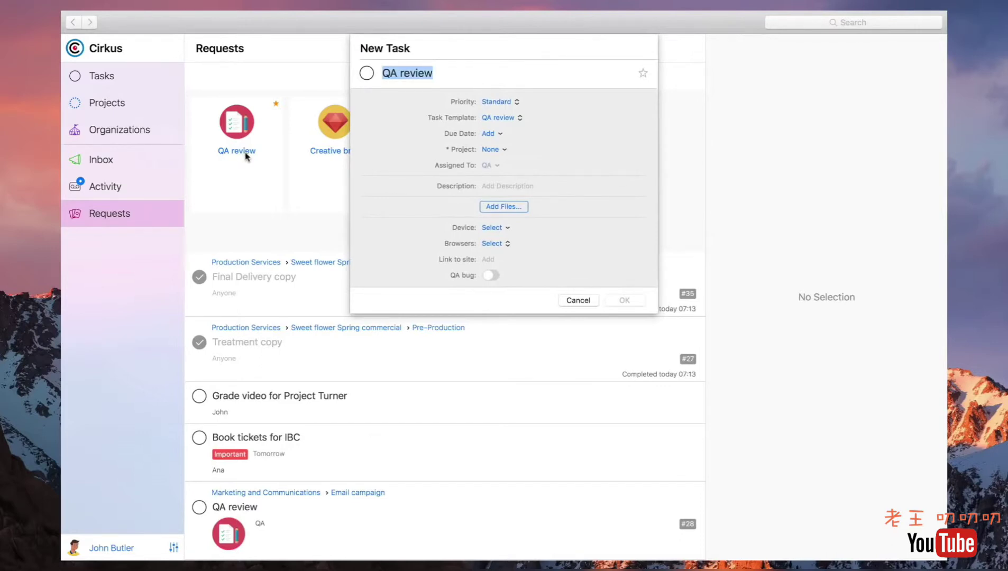
left_click(591, 300)
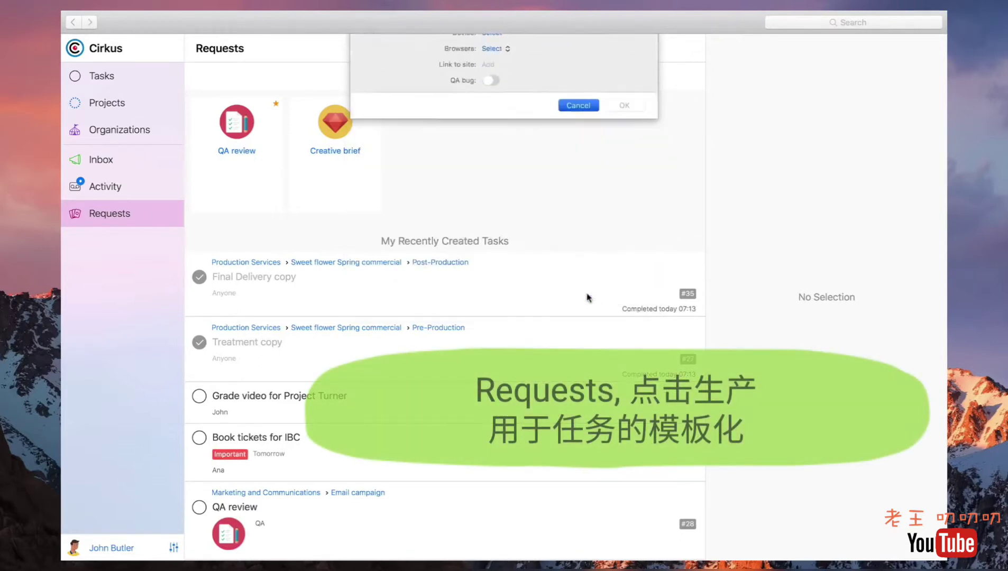
left_click(327, 154)
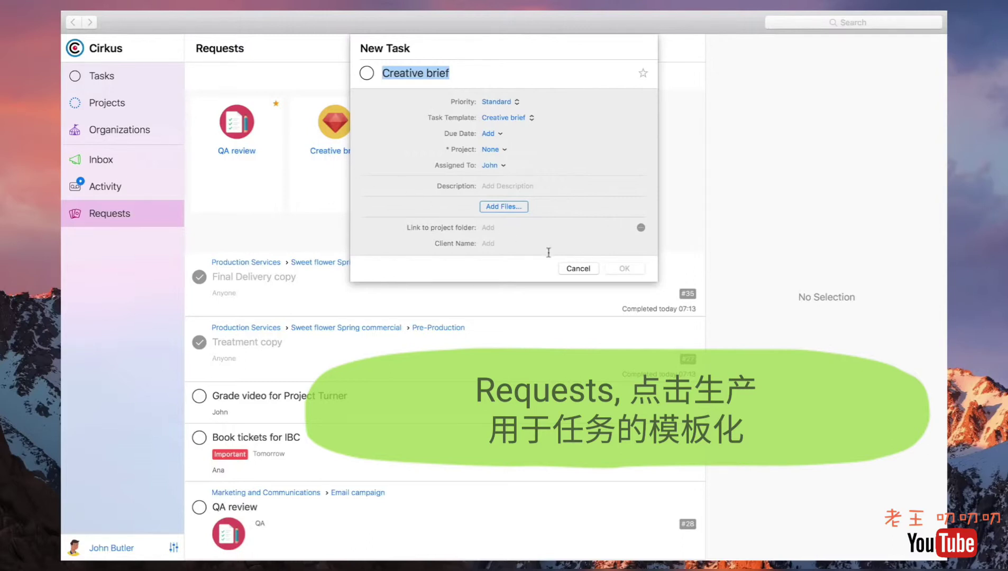
left_click(575, 268)
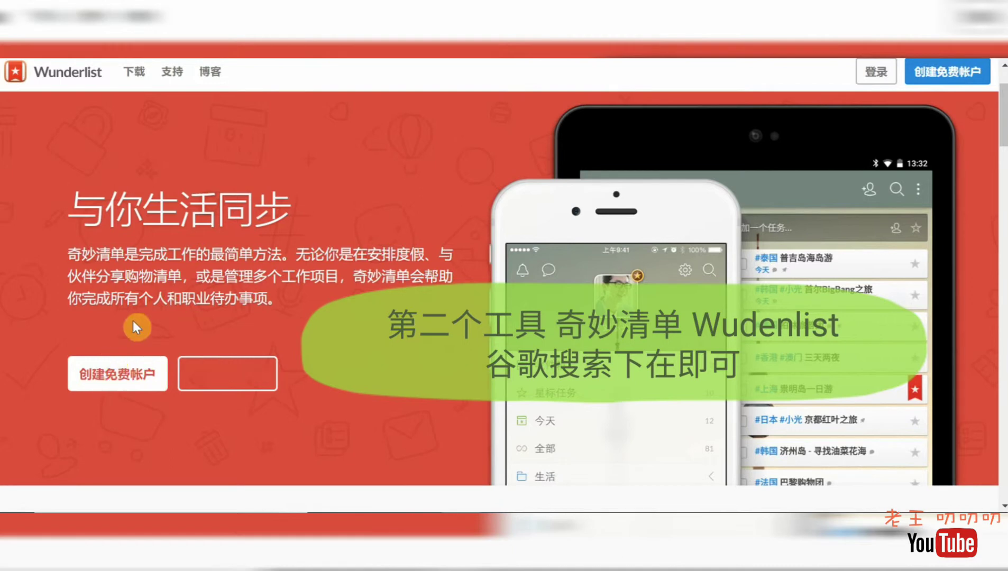
- On the Wunderlist website, examine the home page's sections on planning work, reminders, collaboration and supported devices
scroll(337, 269, "down", 1)
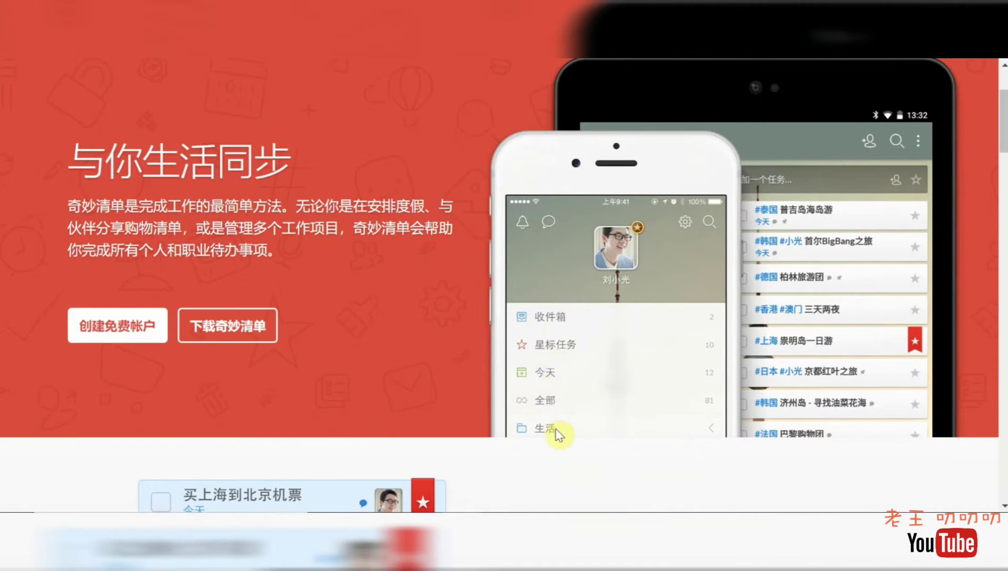
scroll(561, 423, "down", 5)
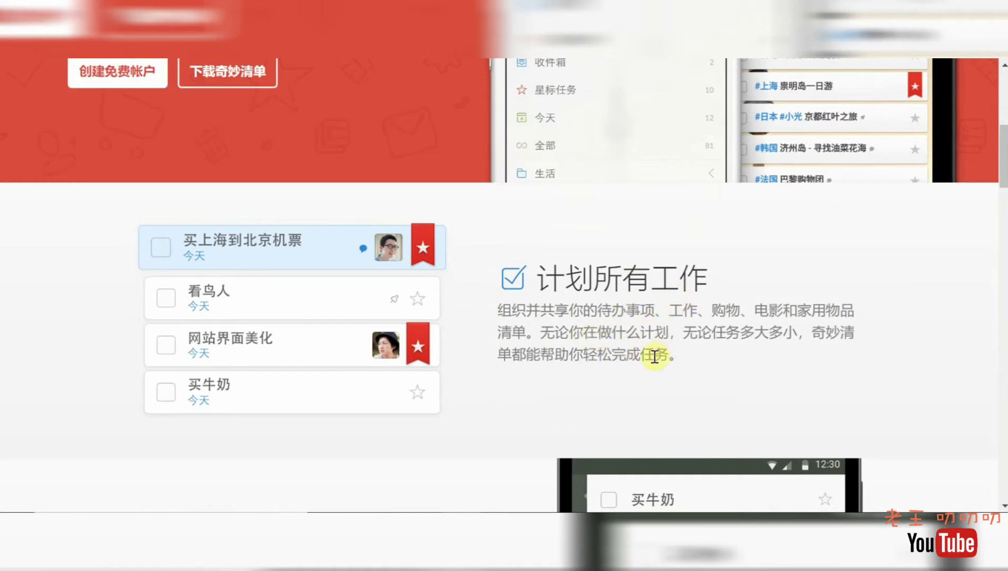
scroll(663, 354, "down", 1)
scroll(664, 355, "down", 5)
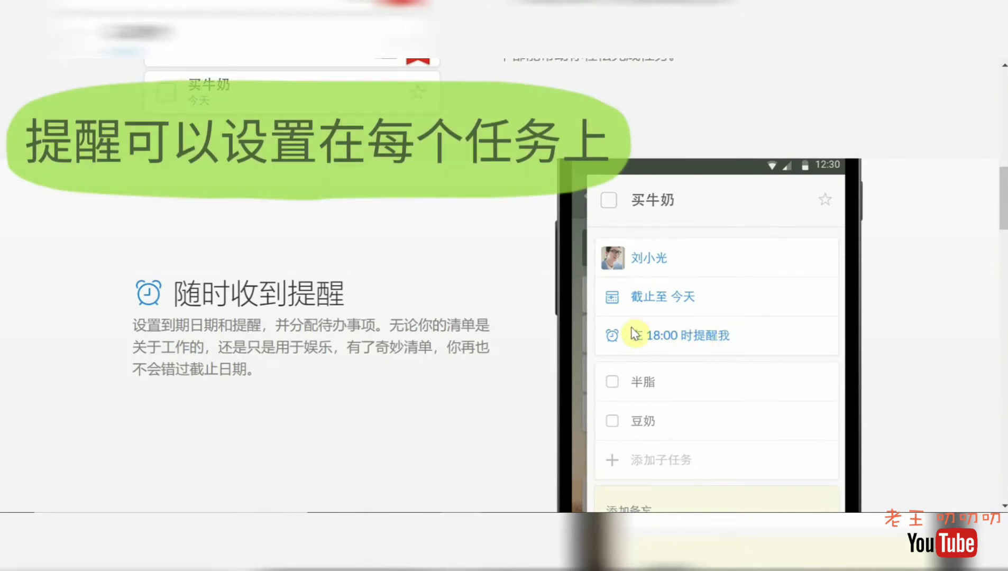
scroll(633, 332, "down", 6)
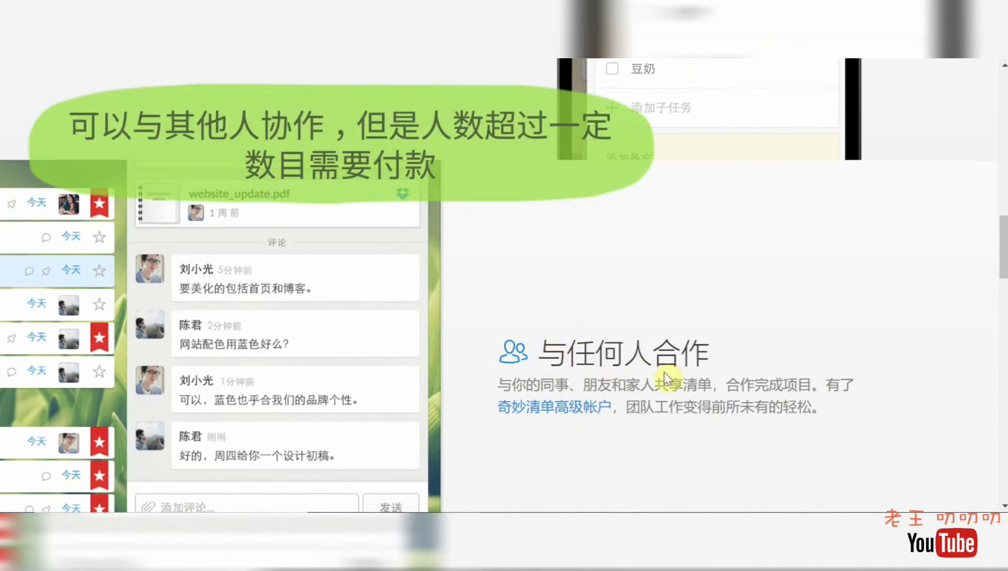
scroll(663, 373, "down", 2)
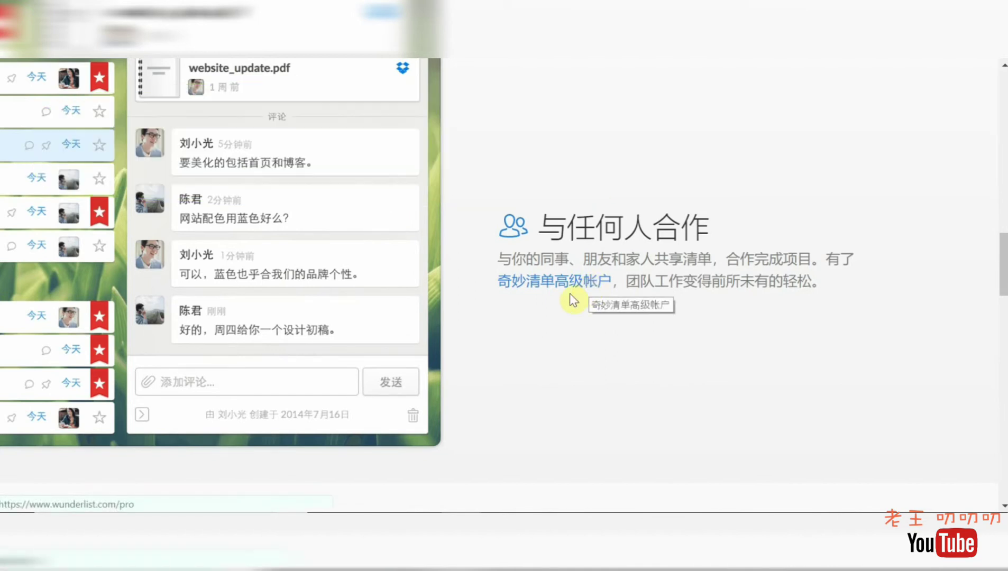
scroll(566, 294, "down", 3)
scroll(566, 295, "down", 3)
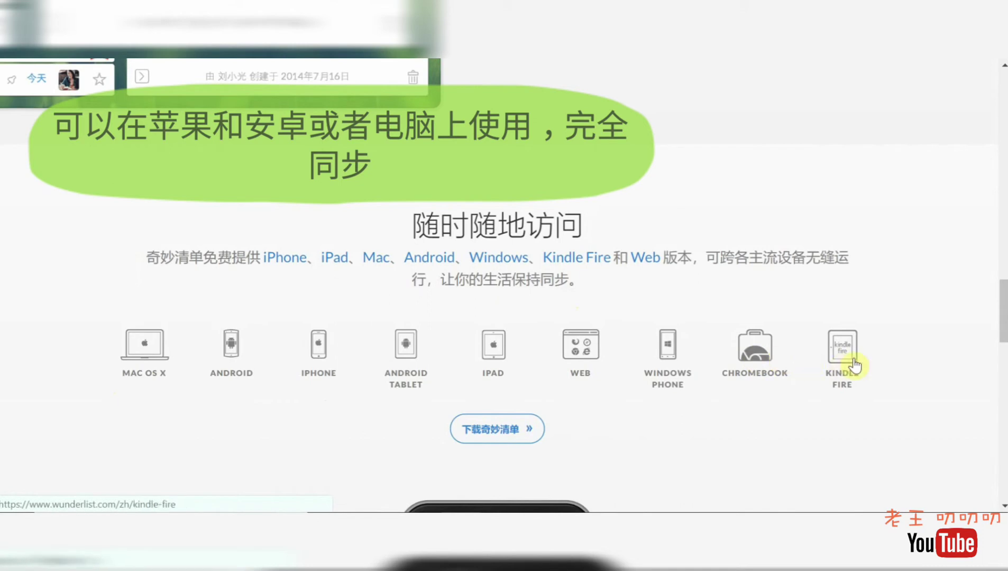
scroll(849, 361, "down", 2)
scroll(852, 358, "down", 5)
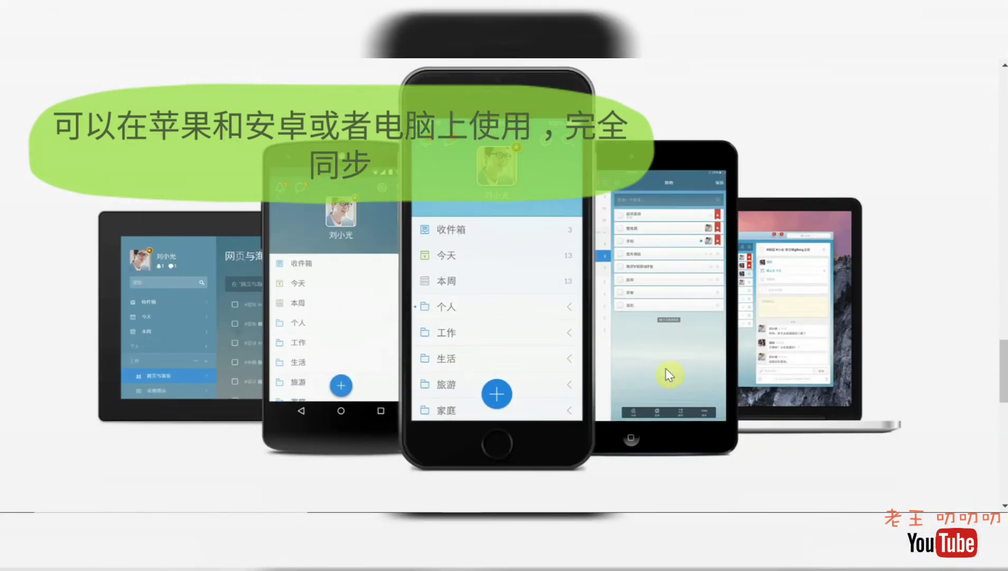
scroll(472, 405, "down", 1)
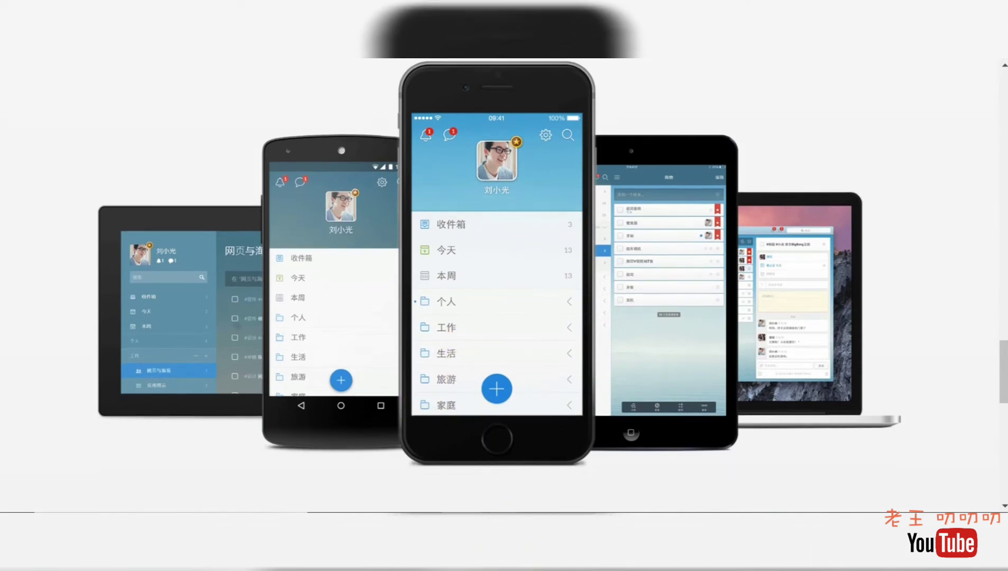